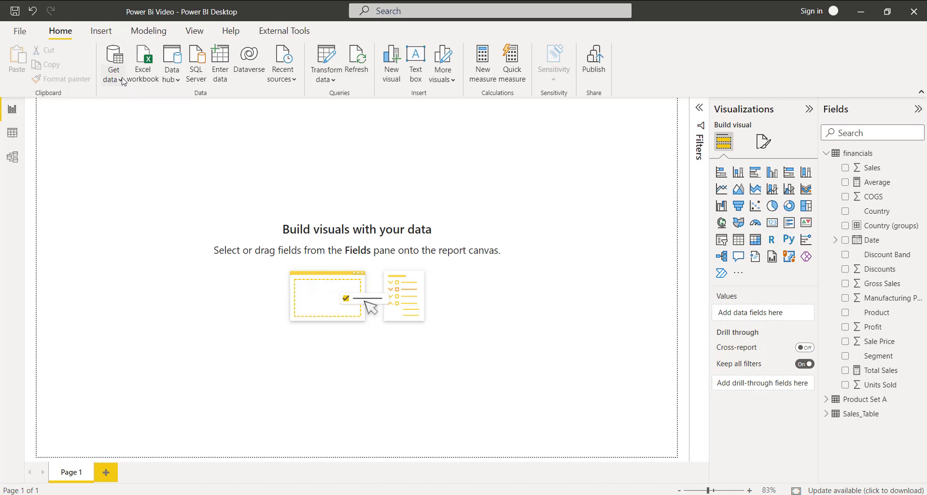
Step: Select the financials table and preview its rows in data view, then return to the report
click(122, 80)
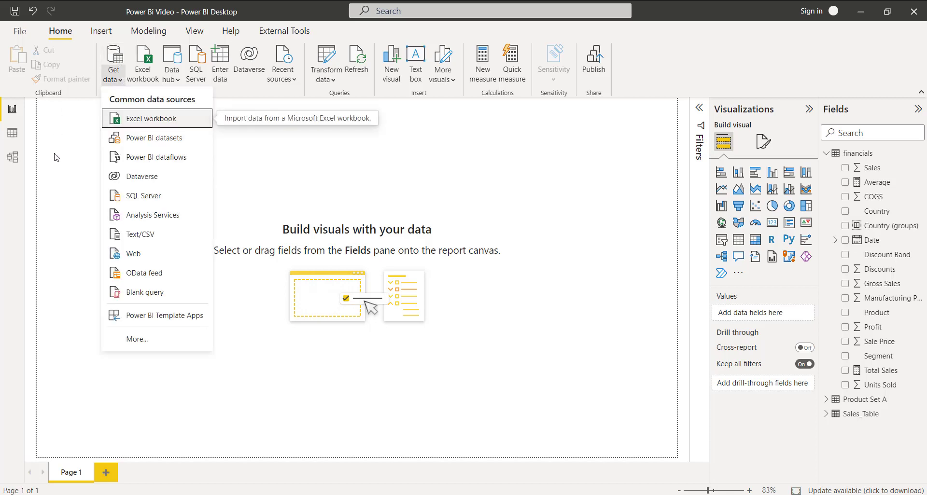
click(77, 139)
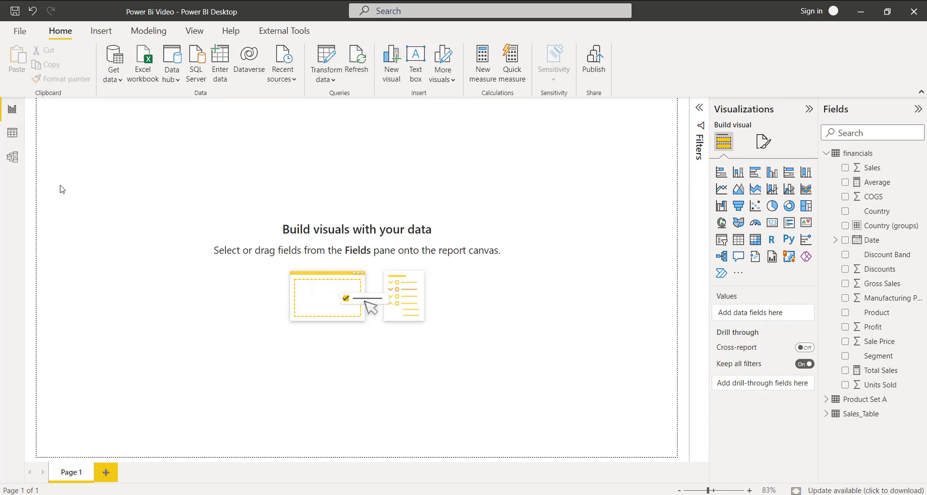
click(858, 153)
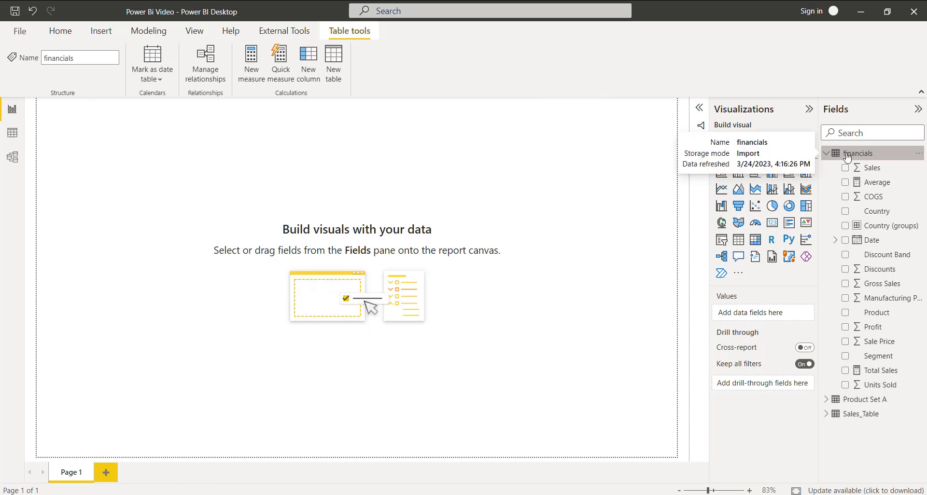
click(12, 133)
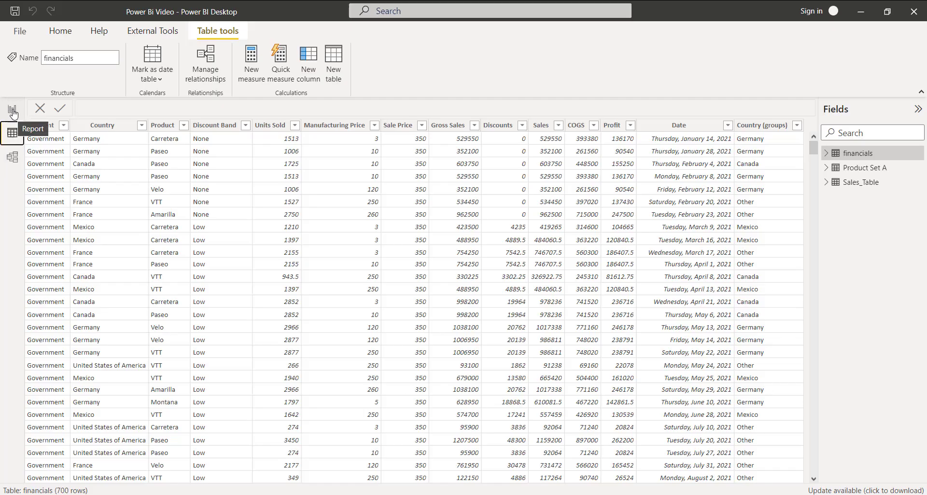
click(12, 110)
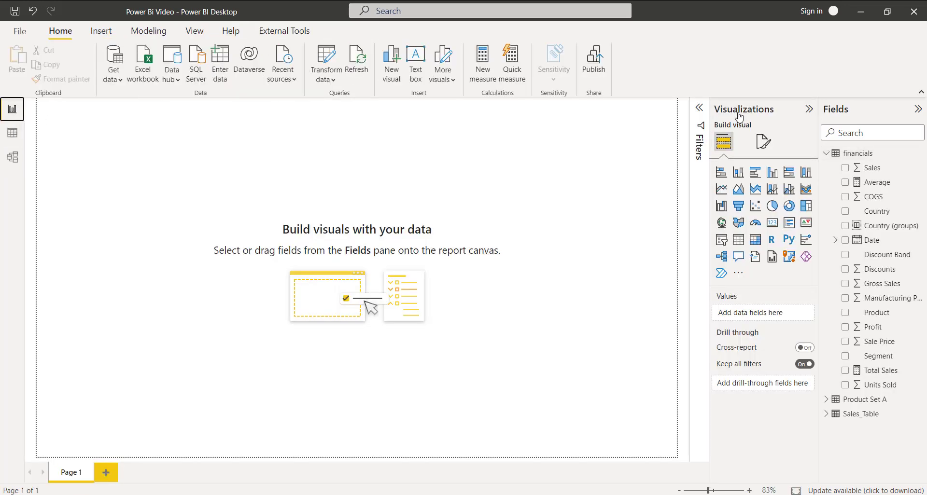
Step: Add a page-filling clustered column chart with Product on the X-axis and Sales as values
click(776, 177)
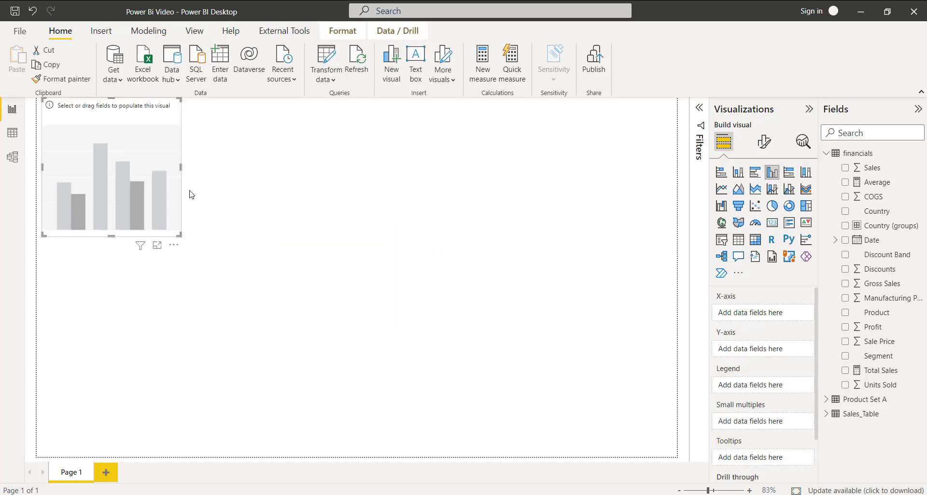
drag(172, 257, 548, 262)
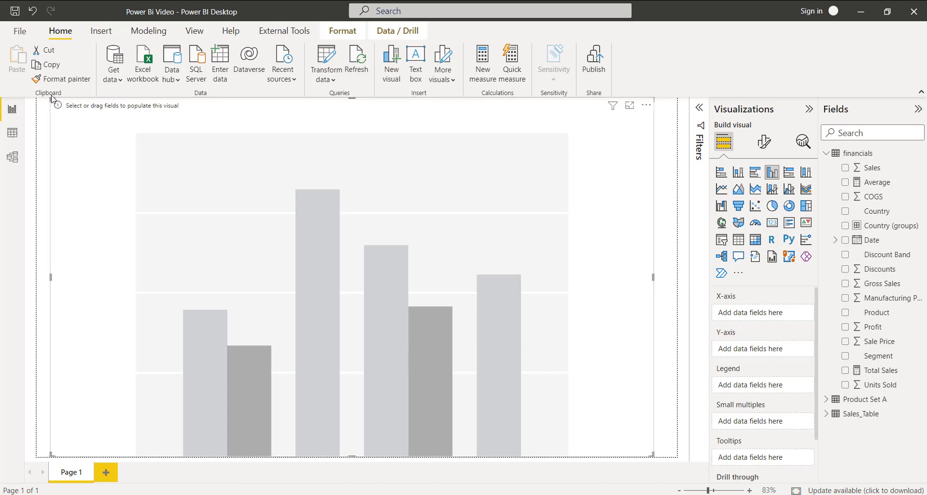
drag(50, 101, 76, 110)
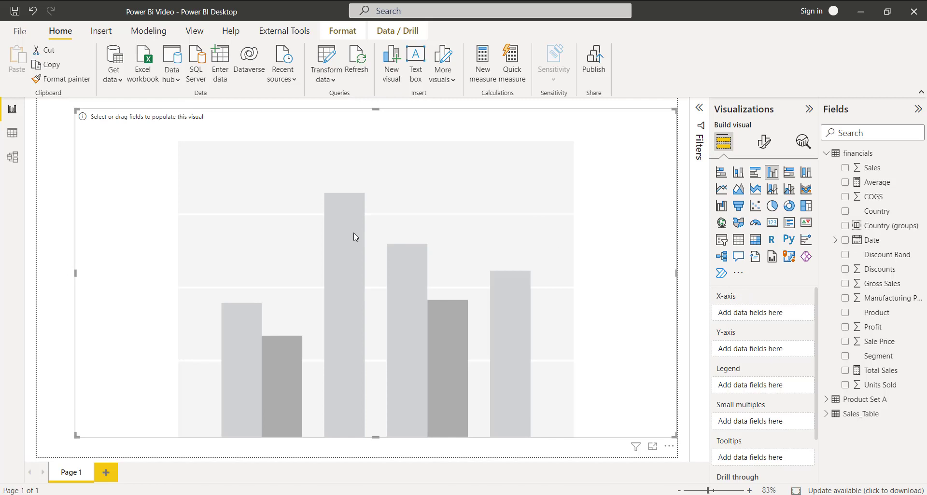
drag(875, 314, 774, 313)
drag(871, 168, 752, 347)
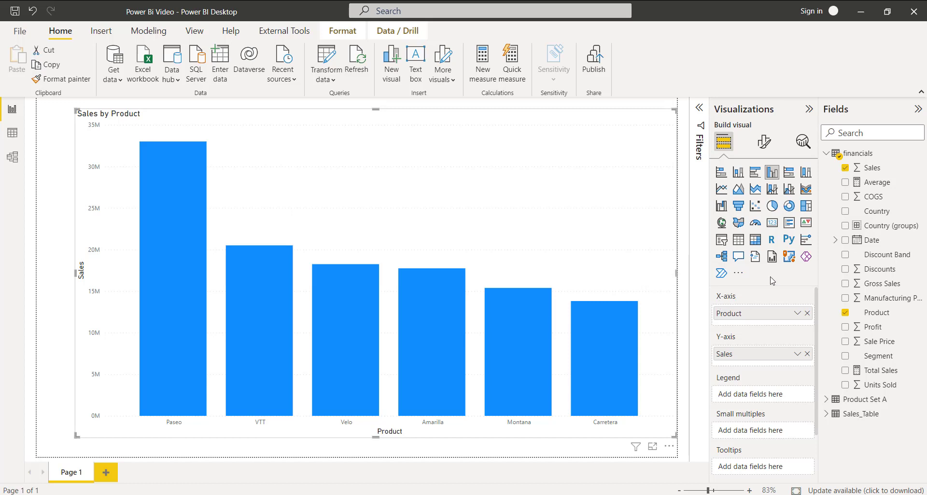
Step: Add Country to the X-axis and move it above Product as the top level
drag(876, 211, 768, 326)
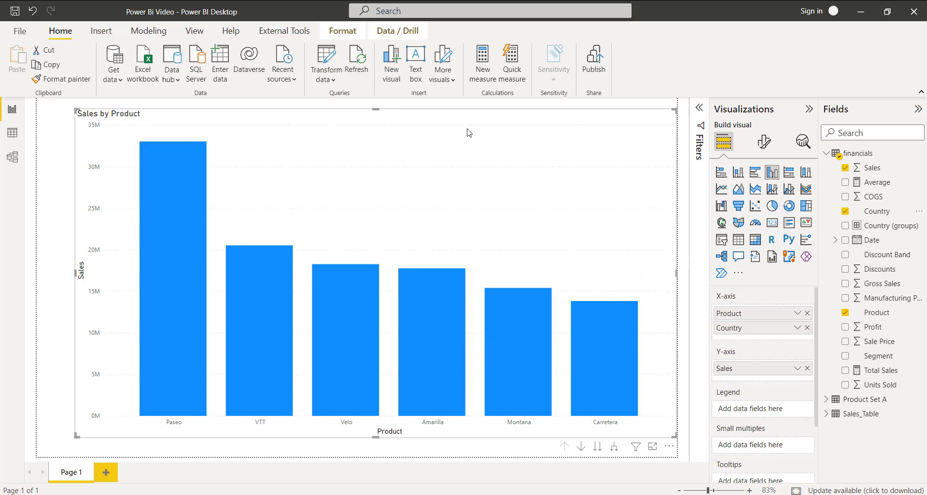
drag(558, 157, 539, 161)
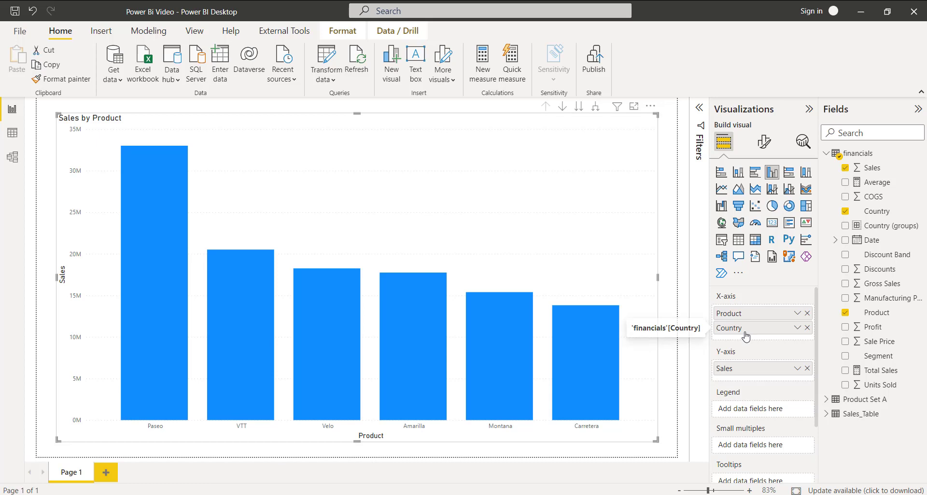
drag(741, 328, 746, 316)
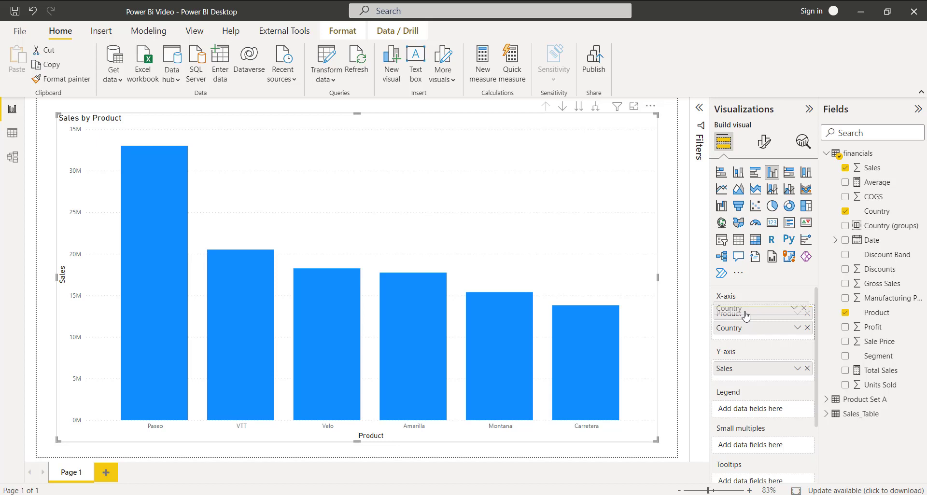
drag(746, 315, 746, 312)
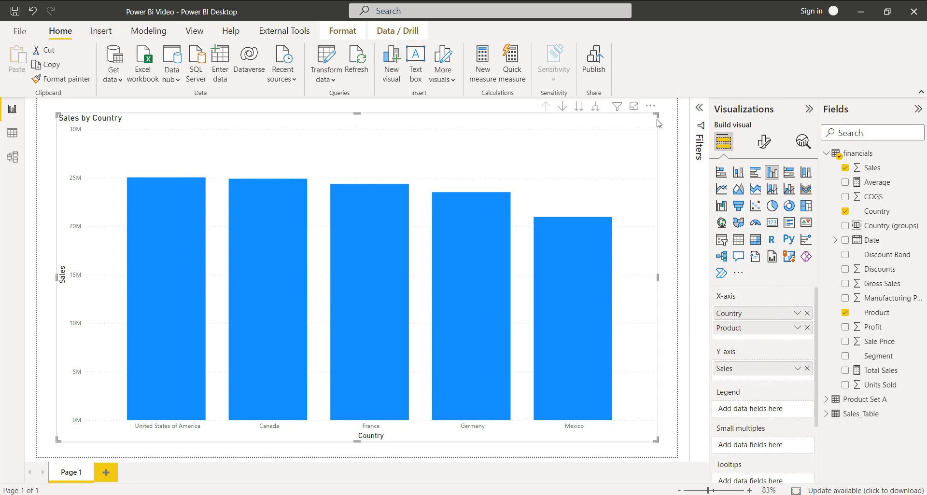
Step: Enable drill mode, drill into products and back up, then expand all countries one level
drag(658, 123, 662, 135)
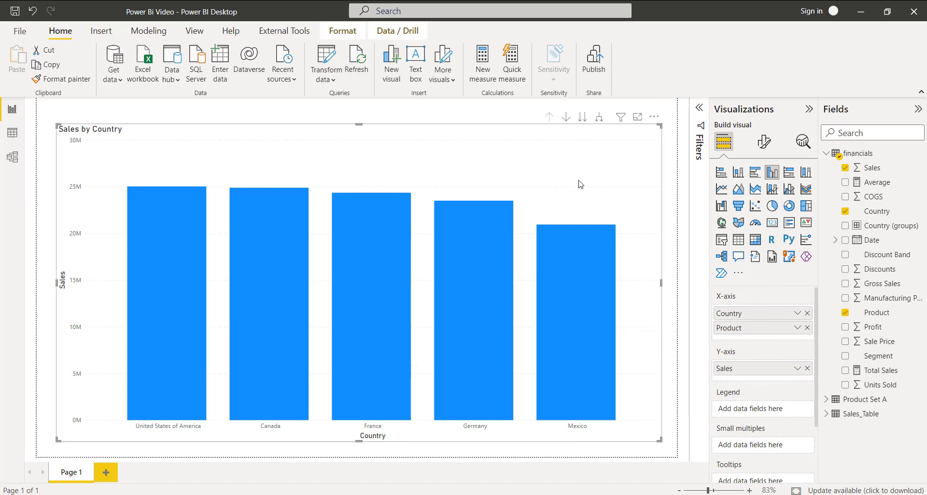
drag(615, 163, 615, 165)
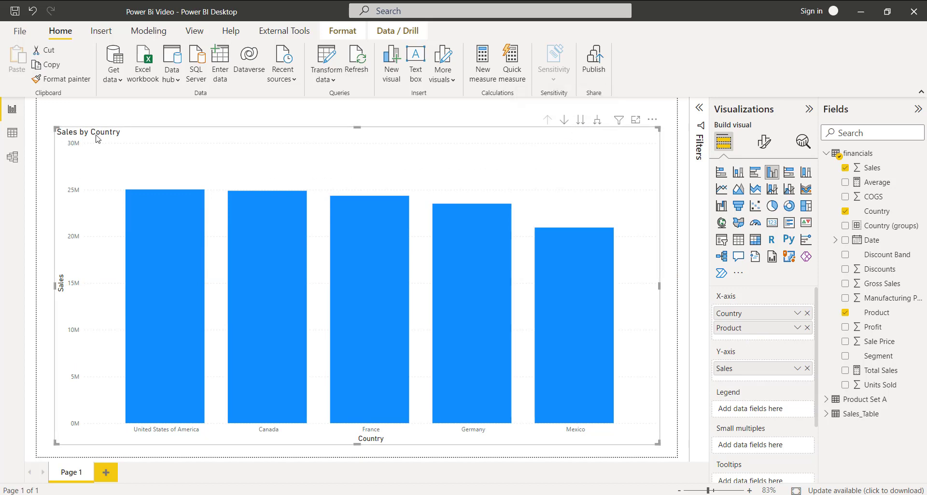
click(564, 121)
click(581, 120)
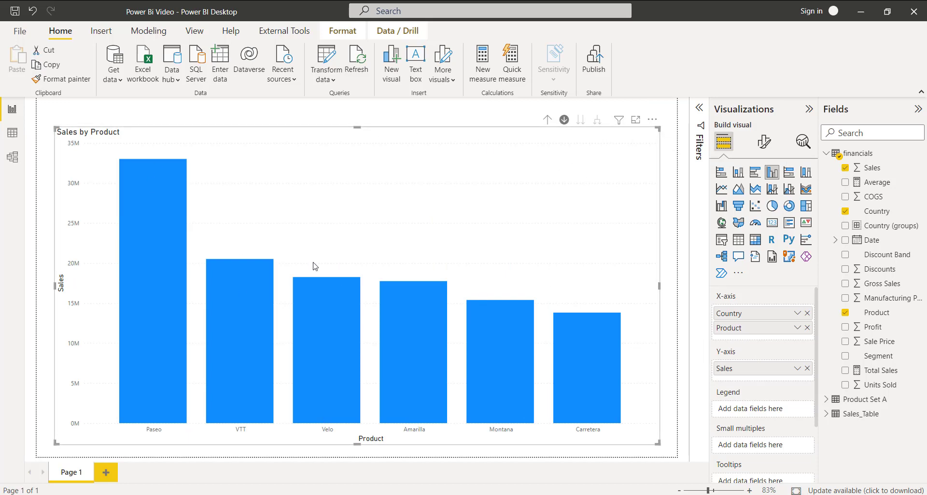
click(547, 119)
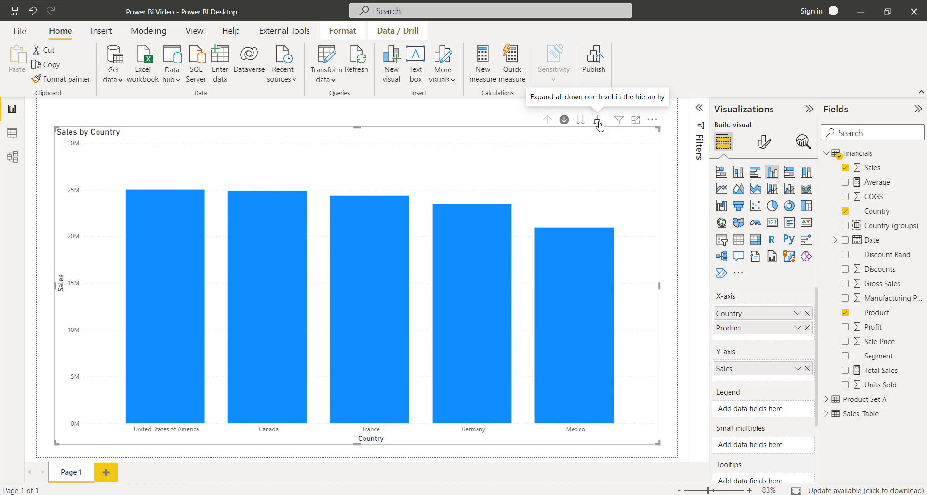
click(598, 120)
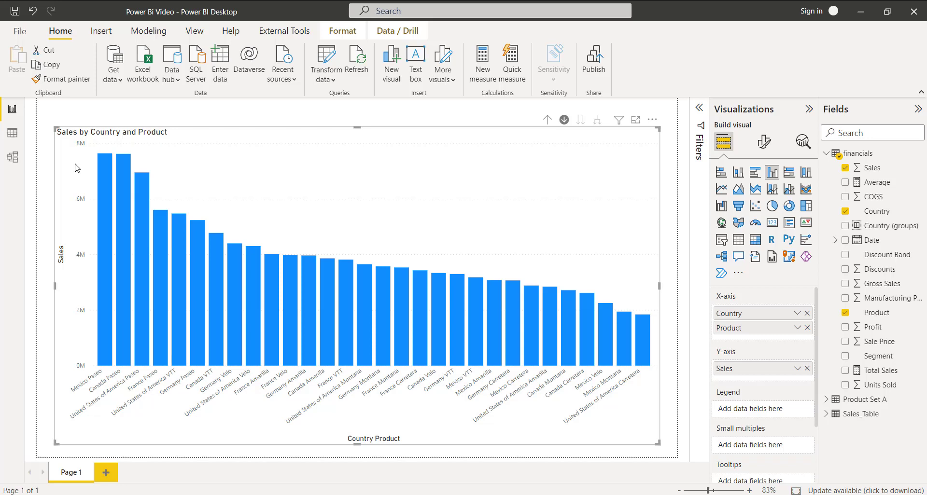
Step: Drag the chart's top-left and top-right corners outward to fill more of Page 1
drag(55, 128, 44, 112)
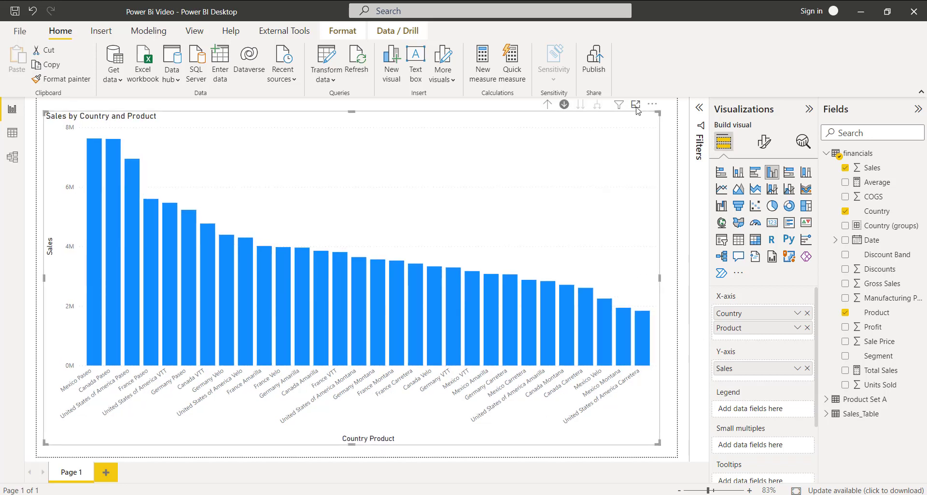
drag(657, 112, 675, 122)
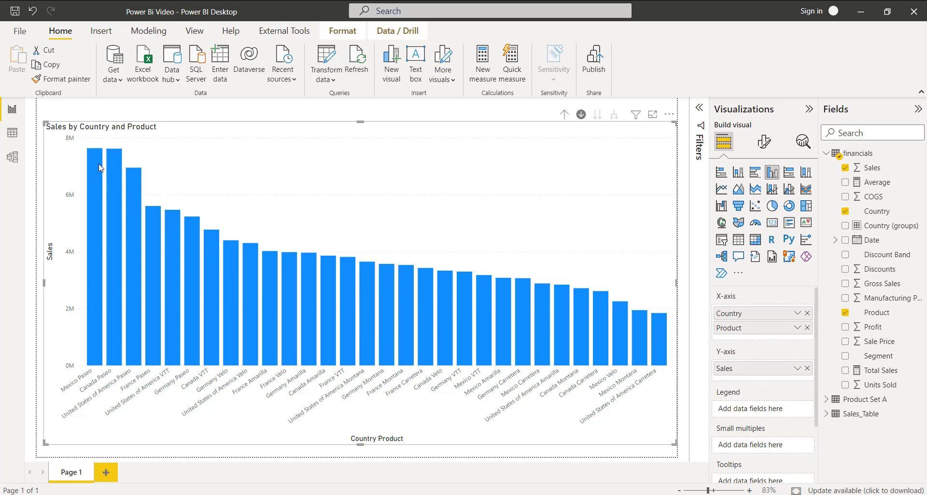
mouse_move(95, 161)
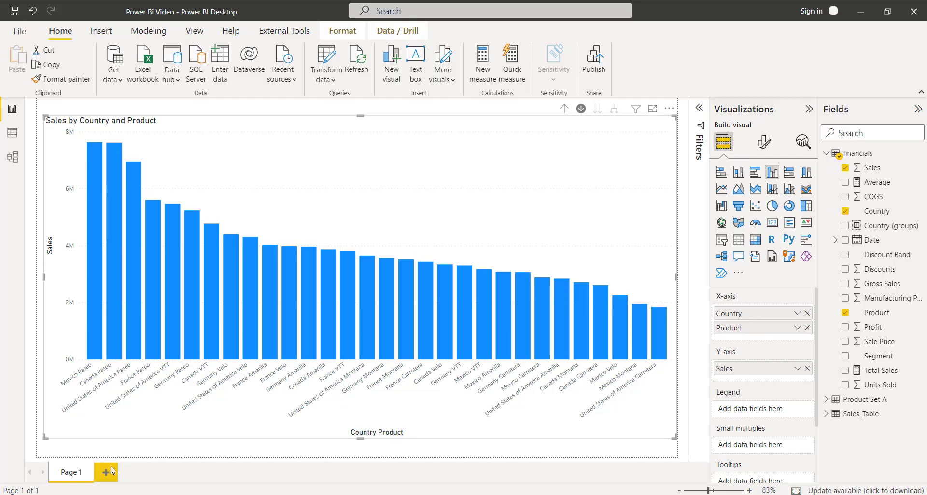
Step: Add Page 2 with a canvas-filling clustered column chart that has Product on its X-axis
click(107, 472)
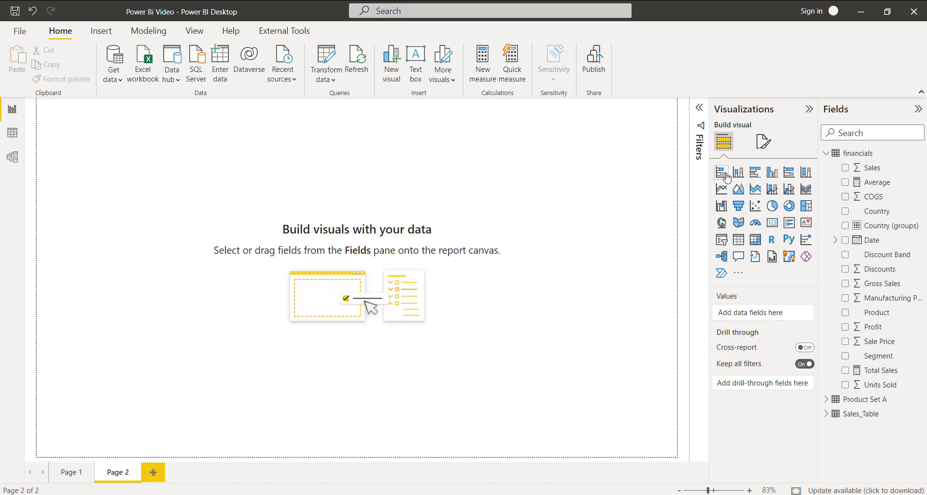
click(772, 174)
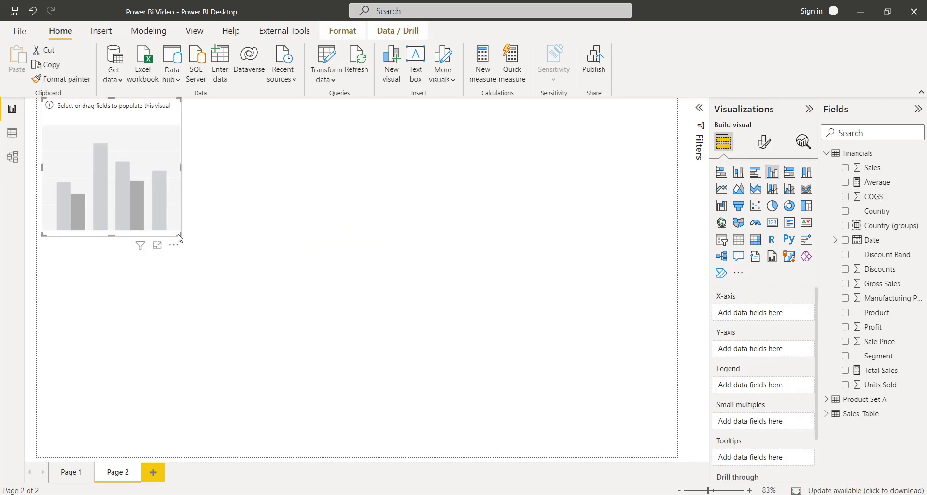
drag(180, 237, 542, 425)
drag(465, 210, 544, 224)
drag(109, 435, 84, 438)
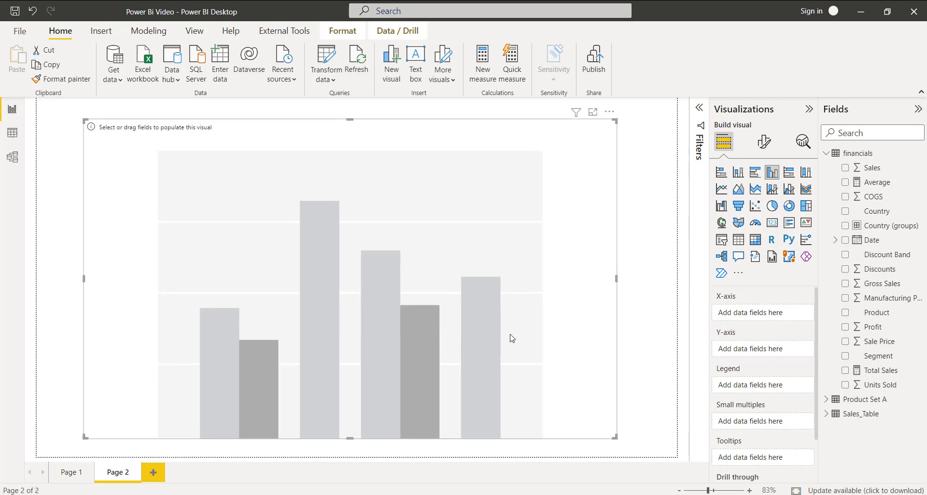
drag(512, 338, 519, 336)
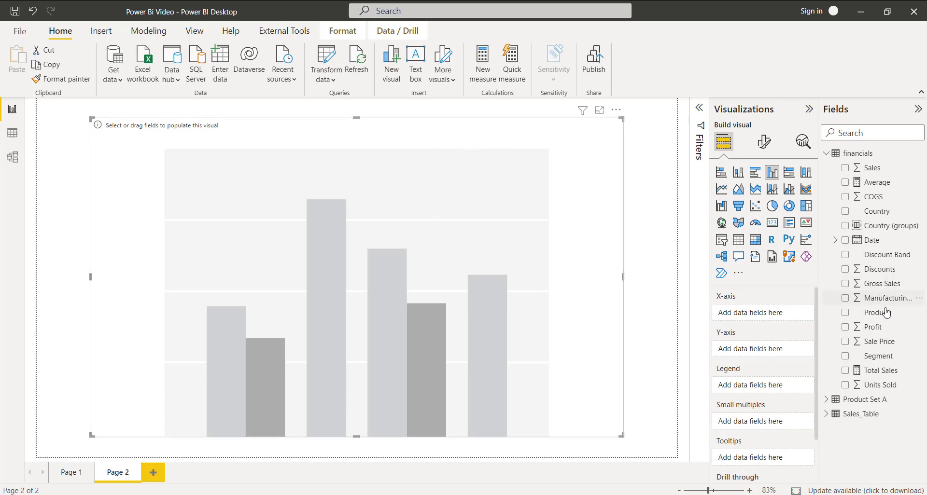
drag(883, 312, 762, 311)
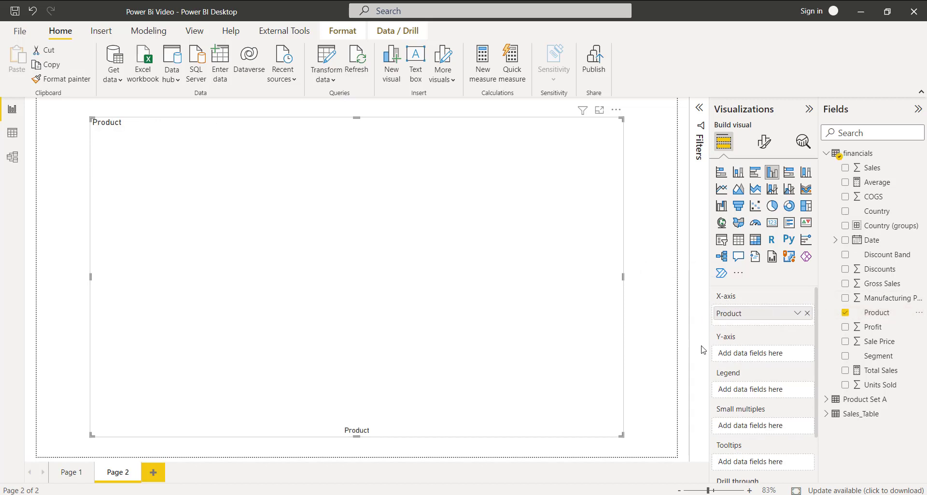
Step: Add Sales, Profit, COGS, Gross Sales and Discounts as the chart's column values
drag(891, 168, 784, 350)
drag(864, 328, 783, 352)
drag(888, 198, 776, 381)
drag(875, 284, 762, 410)
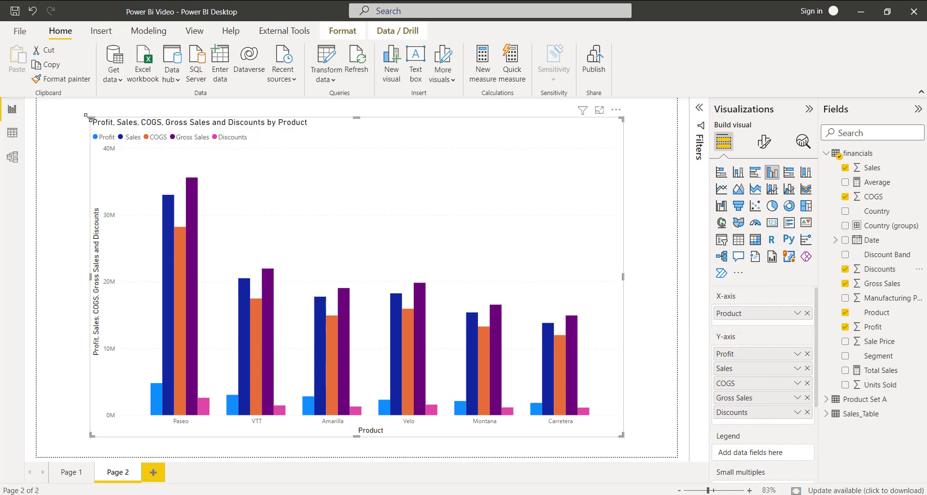
Step: Enlarge the chart by dragging its top-left and top-right corners outward
drag(92, 119, 67, 109)
drag(623, 110, 665, 120)
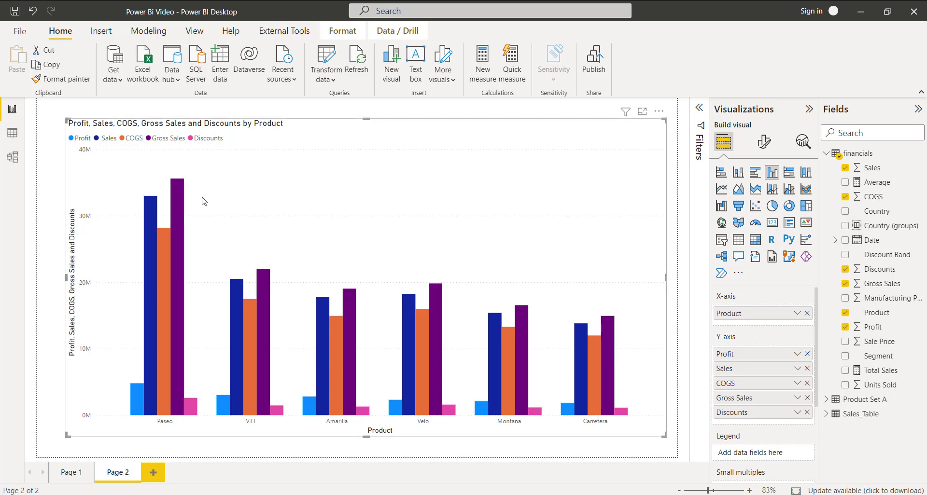
mouse_move(181, 196)
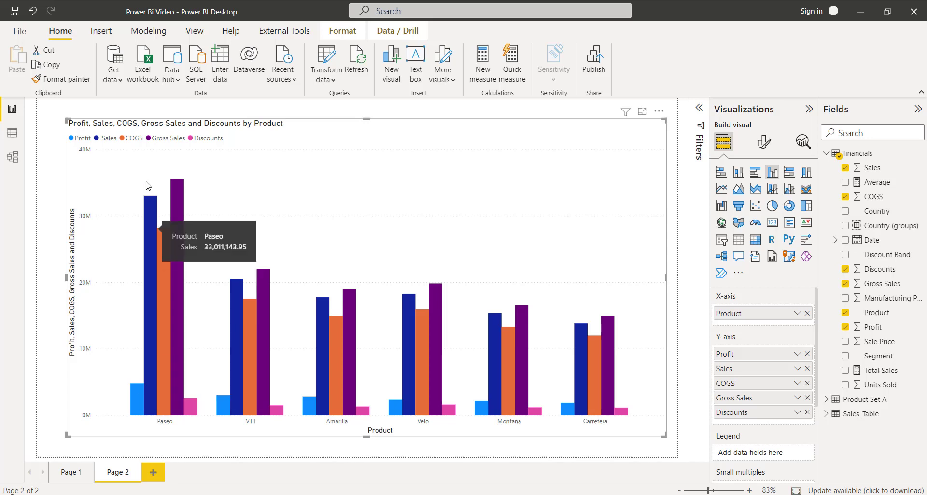
mouse_move(188, 409)
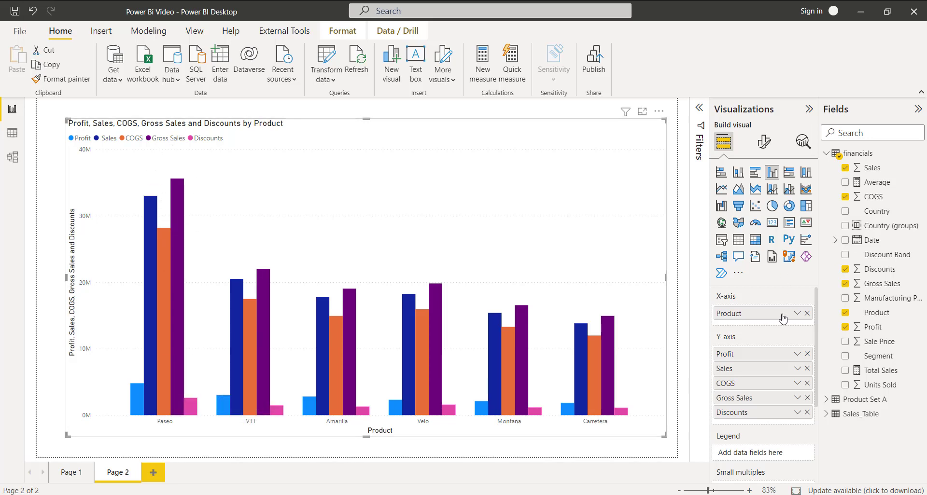
Step: Remove Discounts from the Y-axis values, nudge the chart slightly, then return to Page 1
click(807, 413)
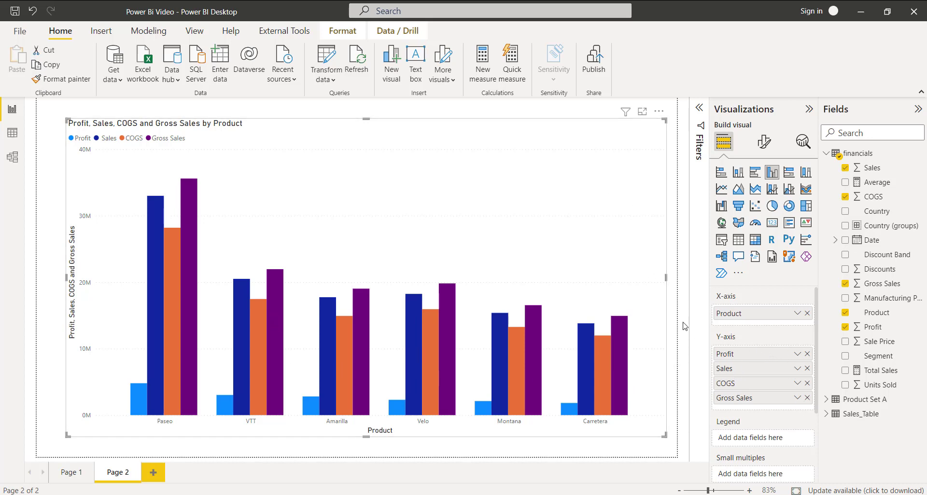
drag(183, 403, 173, 398)
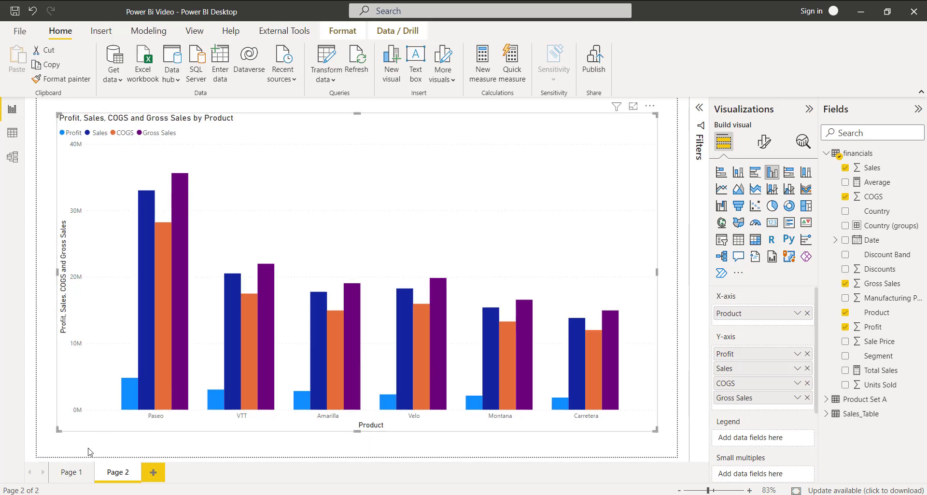
click(80, 470)
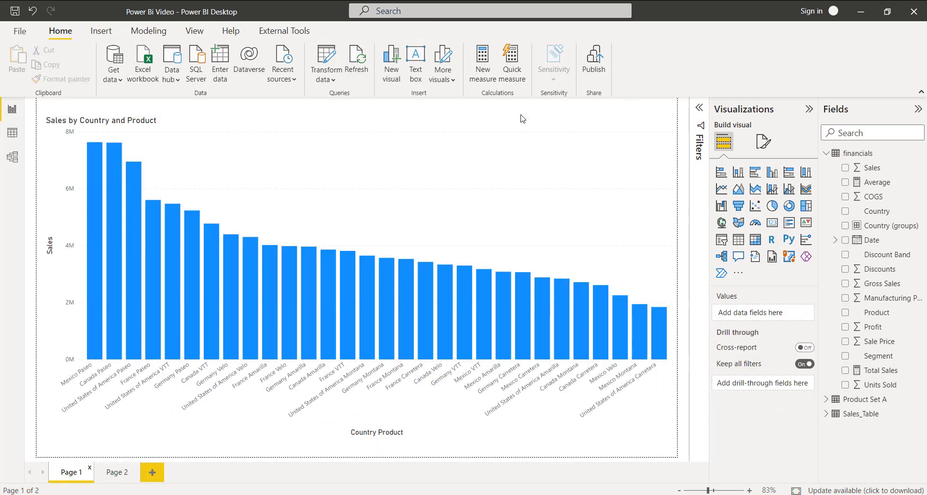
click(565, 201)
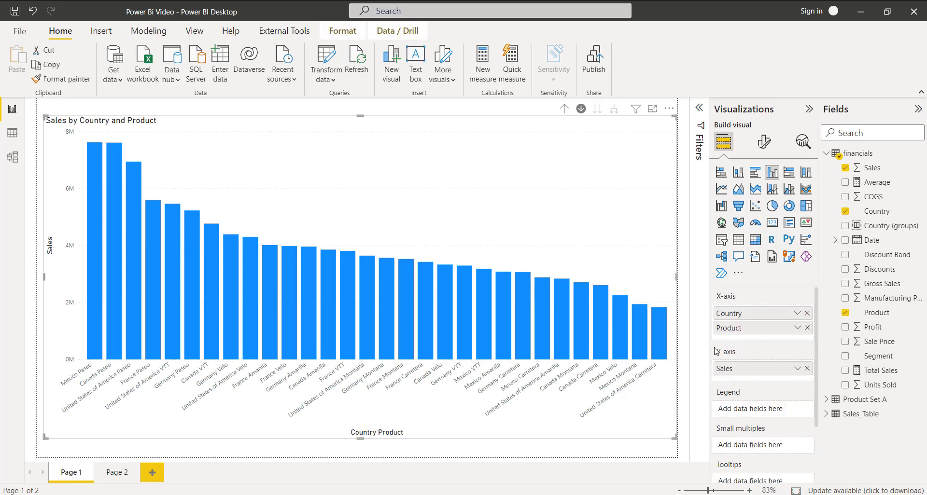
click(116, 472)
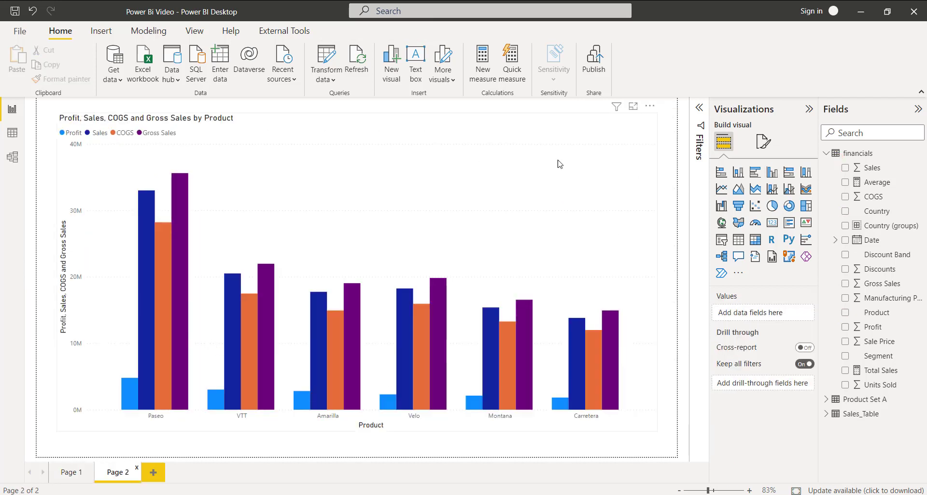
click(615, 149)
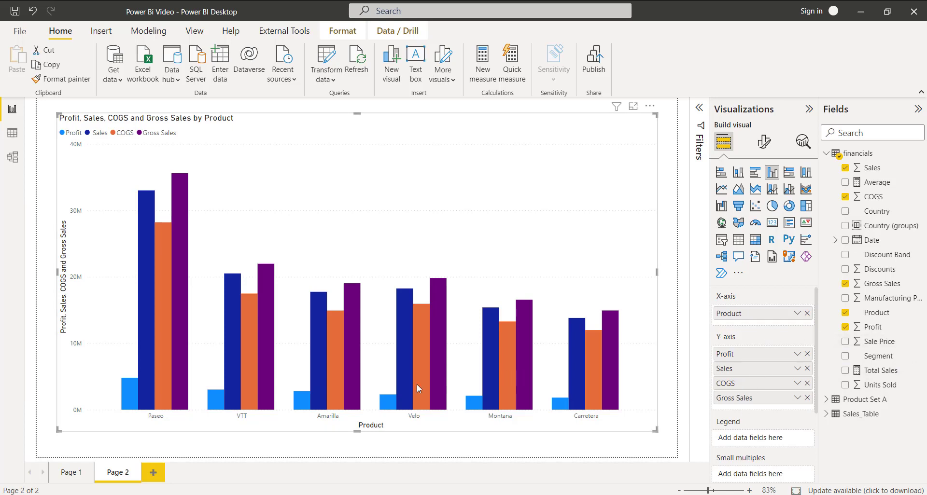
click(67, 471)
click(118, 472)
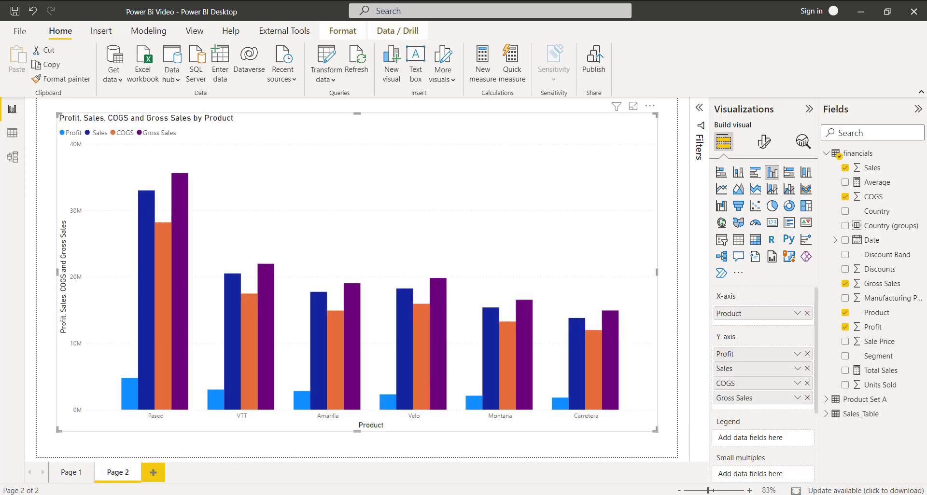